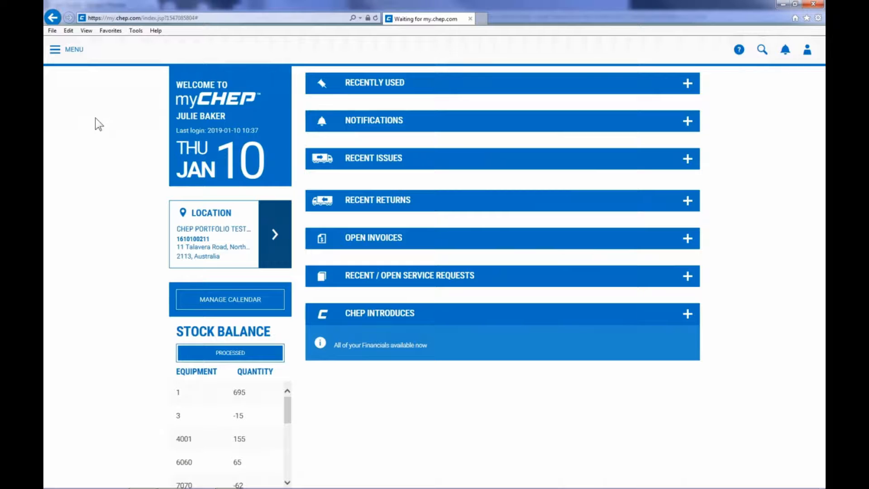
Open the main menu and go to the Manage Transactions section
{"action": "left_click", "coordinate": [60, 55]}
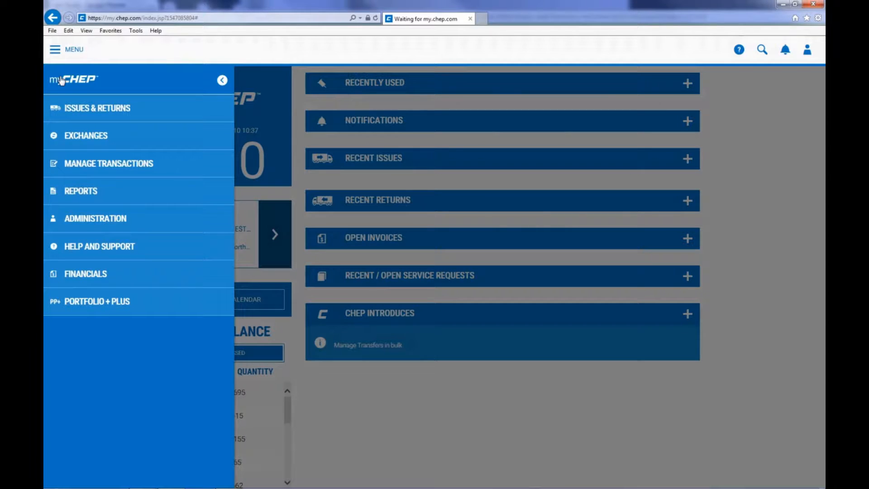
{"action": "left_click", "coordinate": [82, 171]}
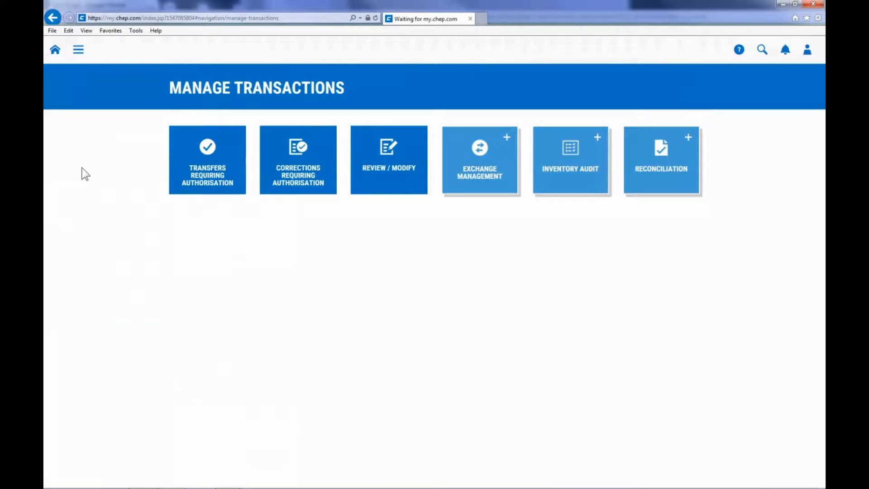
Open Review / Modify and check Search By and Date Type, keeping Create Date 2019-01-03 to 2019-01-10
{"action": "left_click", "coordinate": [373, 173]}
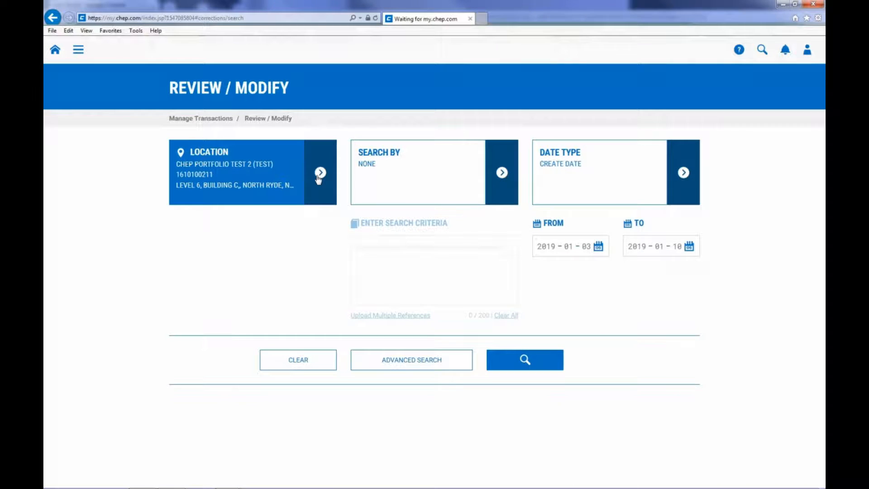
{"action": "left_click", "coordinate": [382, 175]}
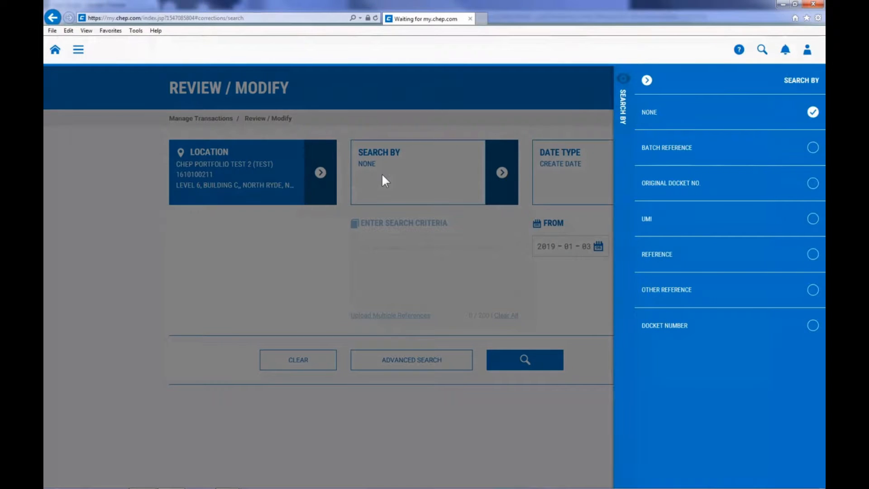
{"action": "left_click", "coordinate": [382, 173]}
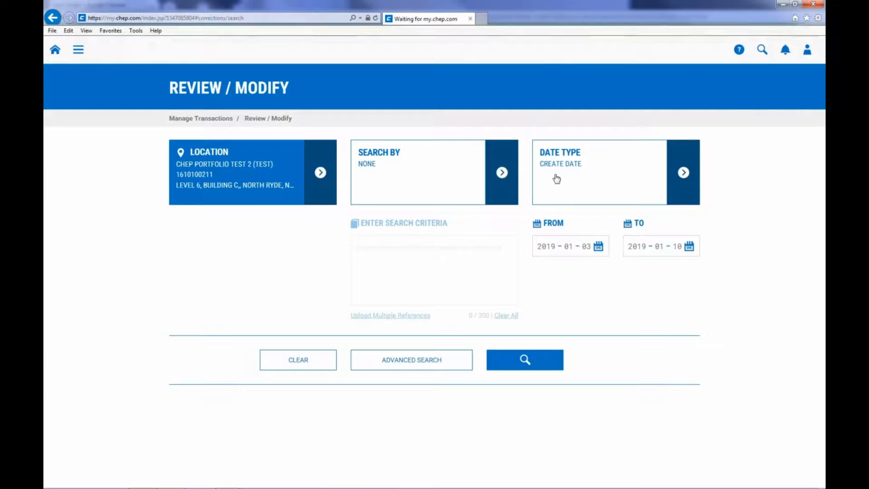
{"action": "left_click", "coordinate": [580, 179]}
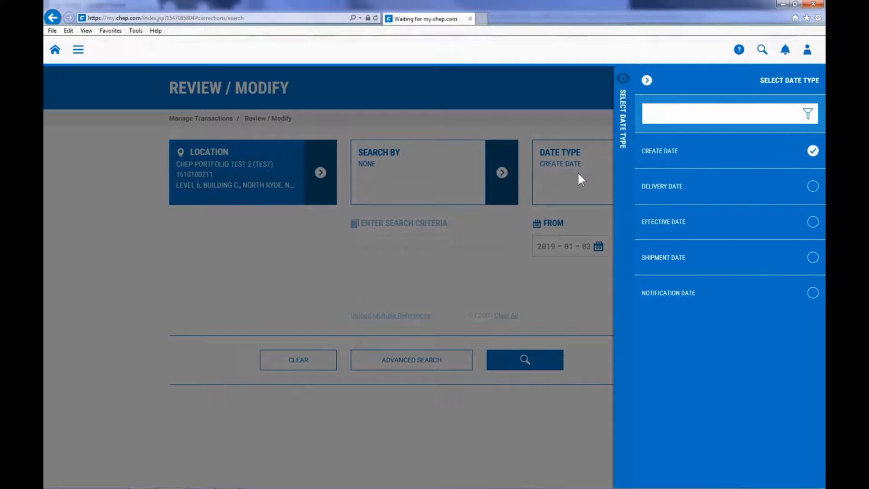
{"action": "left_click", "coordinate": [578, 173]}
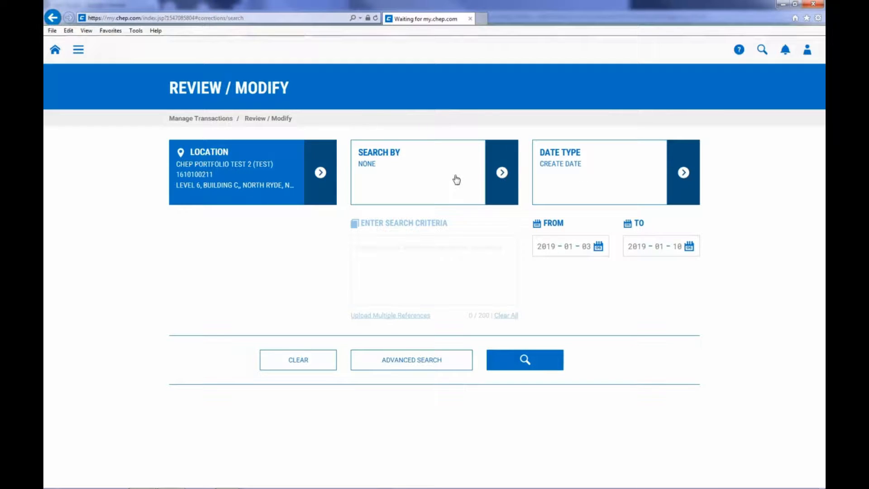
Show the Search By fields, from None and Batch Reference to Docket Number
{"action": "left_click", "coordinate": [503, 173]}
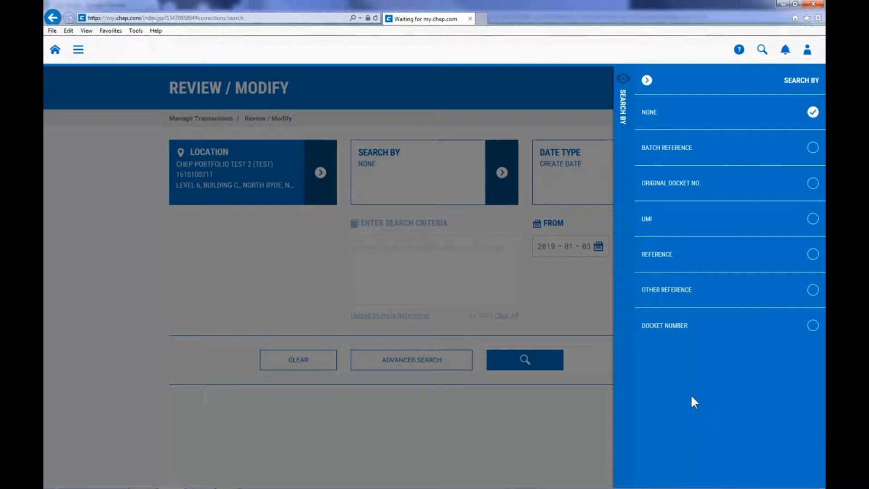
{"action": "left_click", "coordinate": [812, 326]}
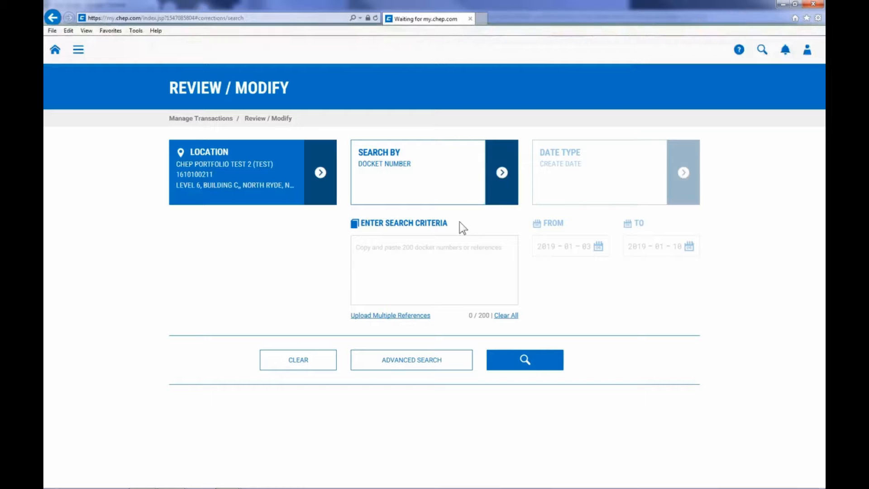
{"action": "left_click", "coordinate": [426, 247]}
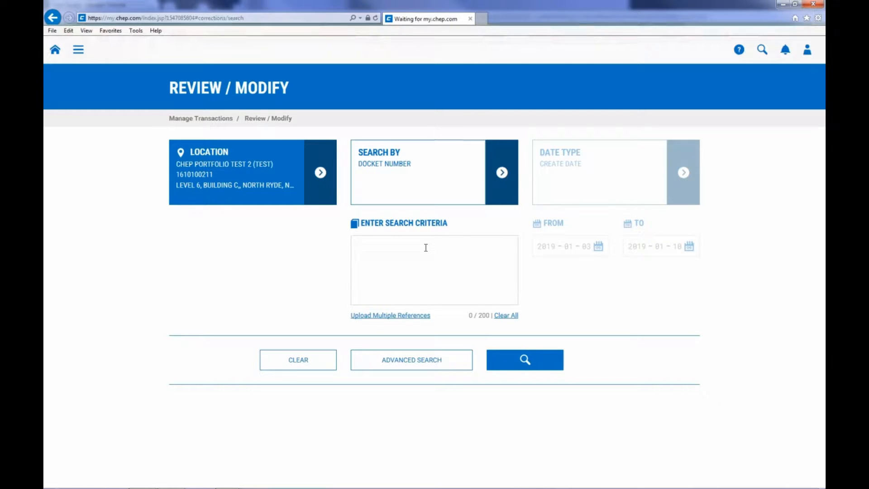
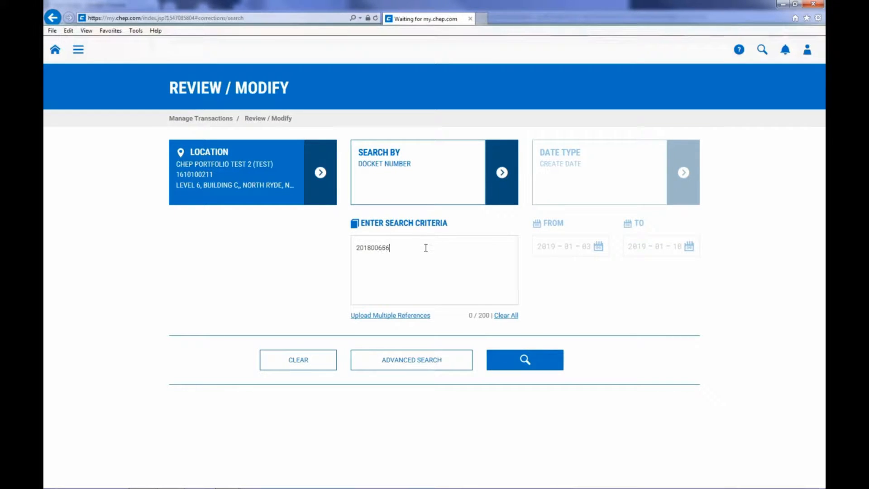
{"action": "left_click", "coordinate": [523, 361]}
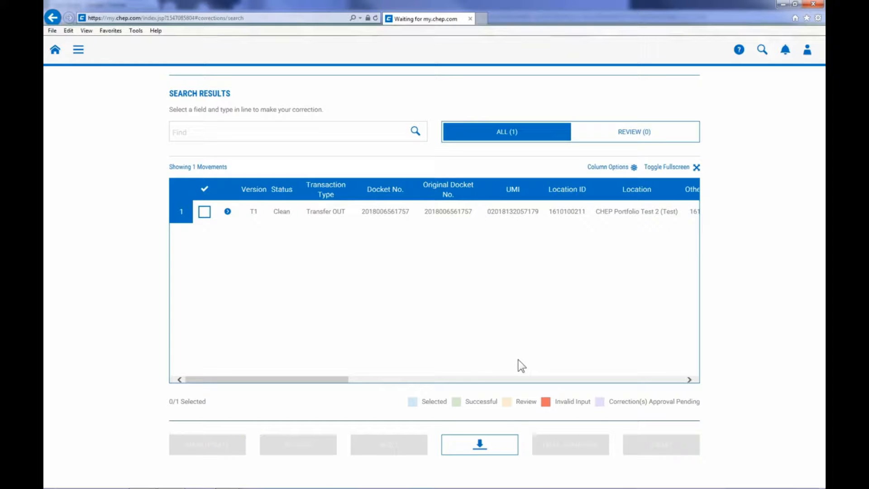
{"action": "left_click_drag", "start_coordinate": [338, 381], "coordinate": [490, 380]}
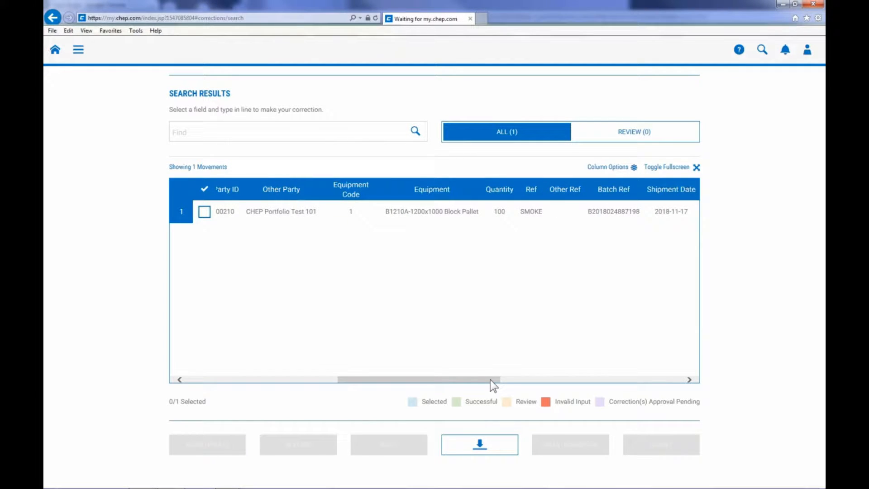
{"action": "left_click", "coordinate": [696, 167]}
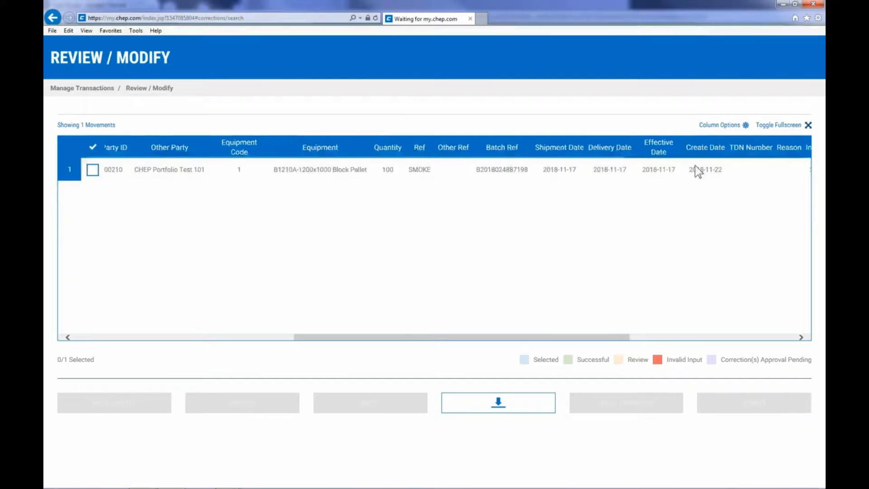
{"action": "left_click", "coordinate": [807, 125]}
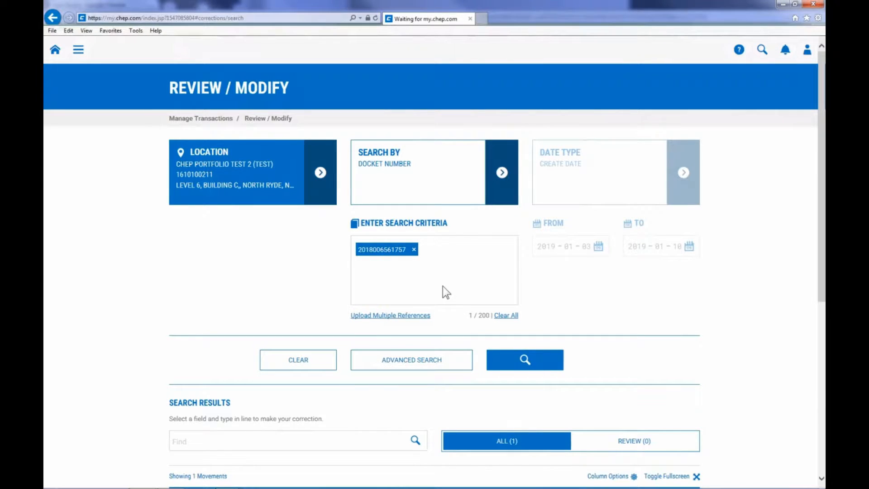
{"action": "left_click", "coordinate": [318, 361]}
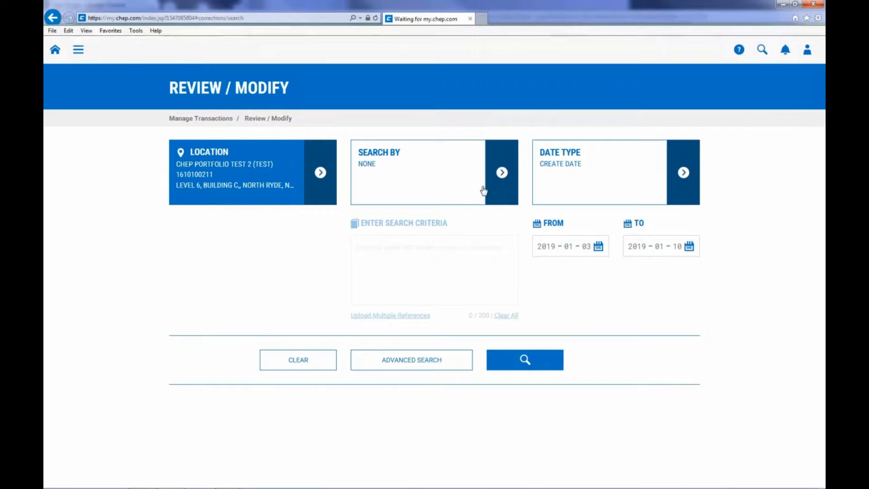
{"action": "left_click", "coordinate": [500, 178]}
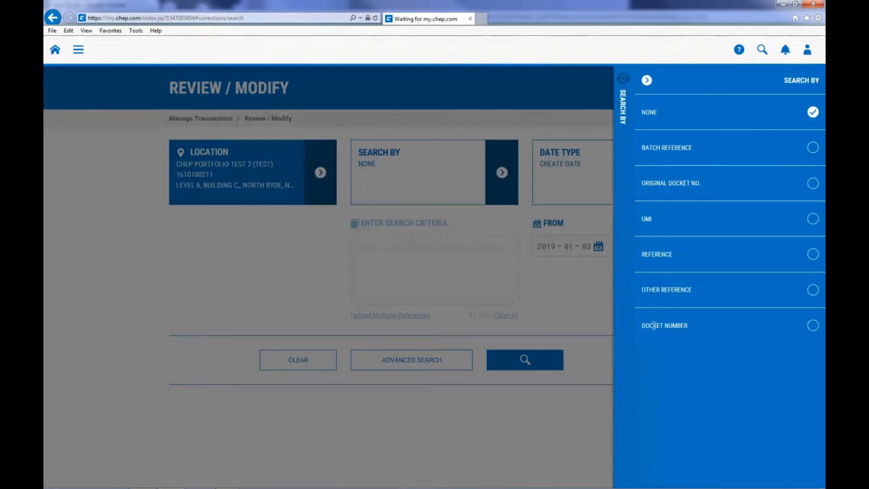
{"action": "left_click", "coordinate": [659, 326]}
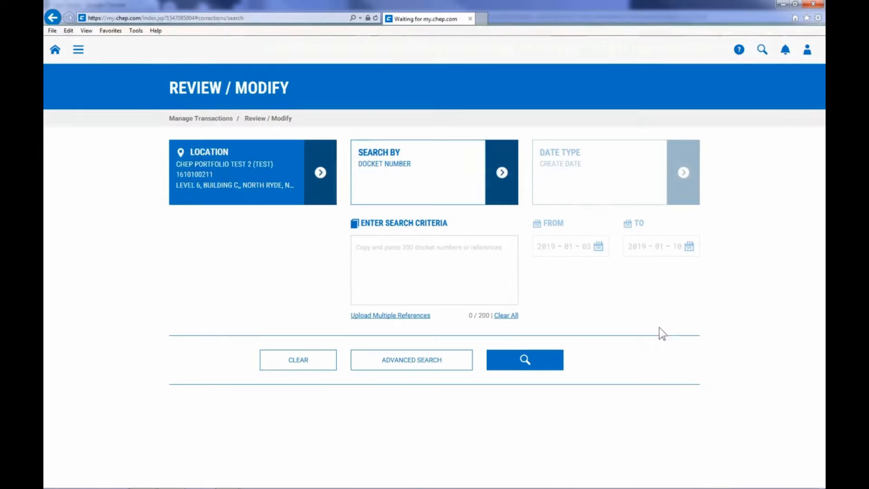
{"action": "left_click", "coordinate": [385, 249]}
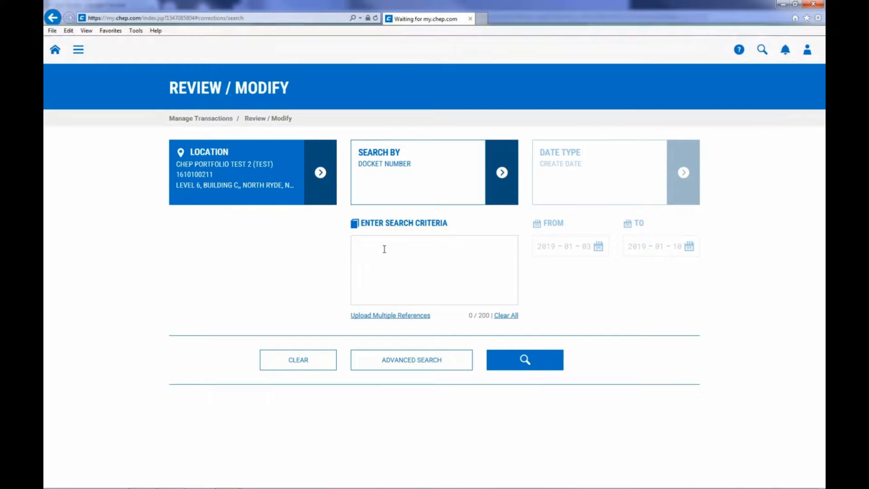
{"action": "key", "text": "Return"}
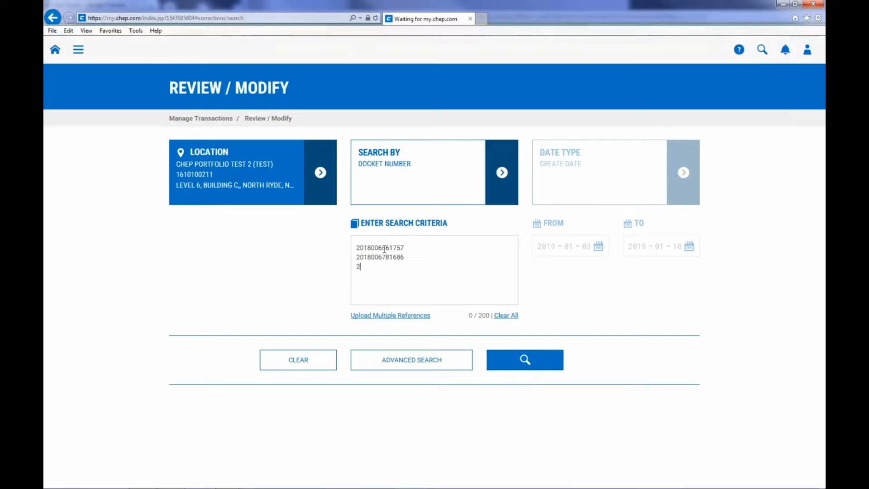
{"action": "key", "text": "BackSpace"}
{"action": "key", "text": "BackSpace"}
{"action": "left_click", "coordinate": [515, 363]}
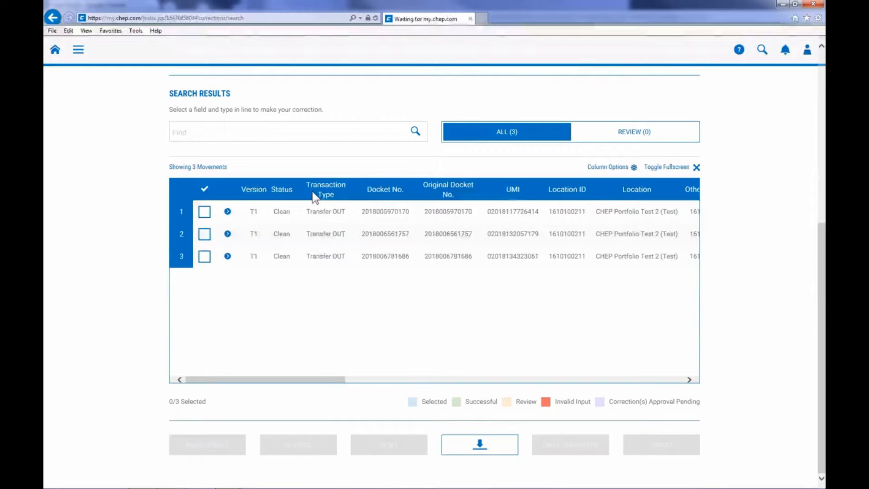
Sort the three movements by Docket No. descending and export them to Excel
{"action": "left_click", "coordinate": [395, 191]}
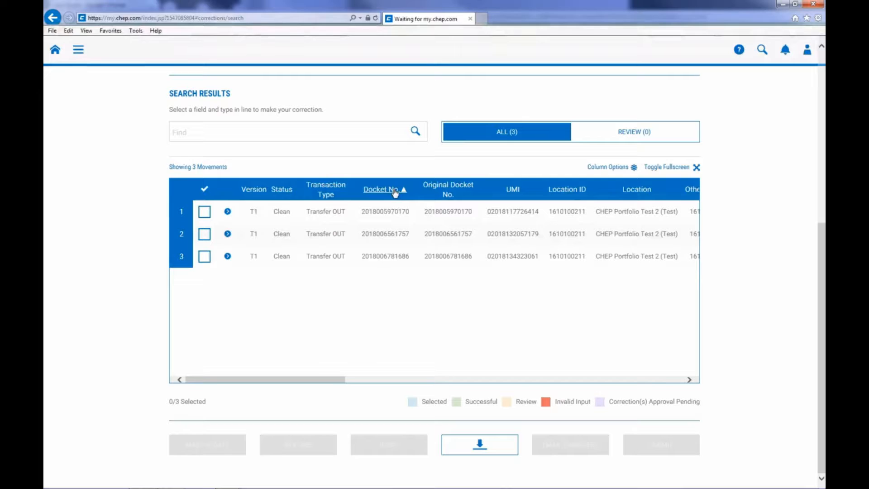
{"action": "left_click", "coordinate": [395, 191]}
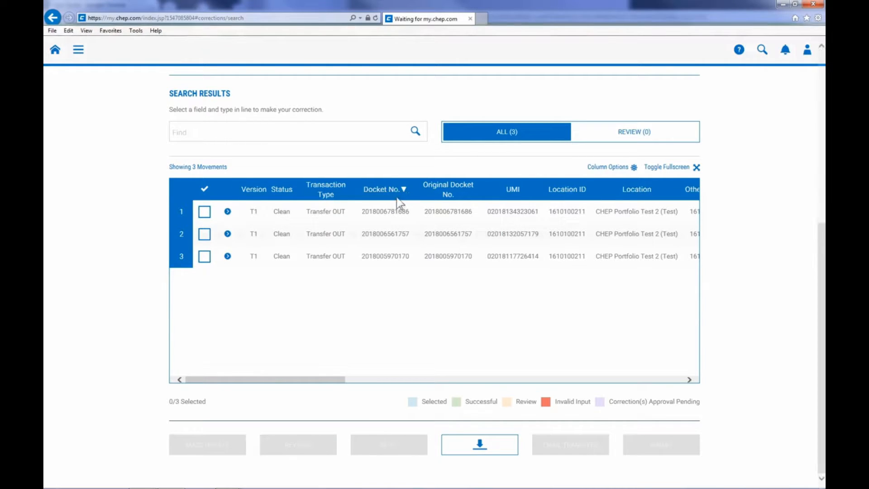
{"action": "left_click", "coordinate": [478, 448]}
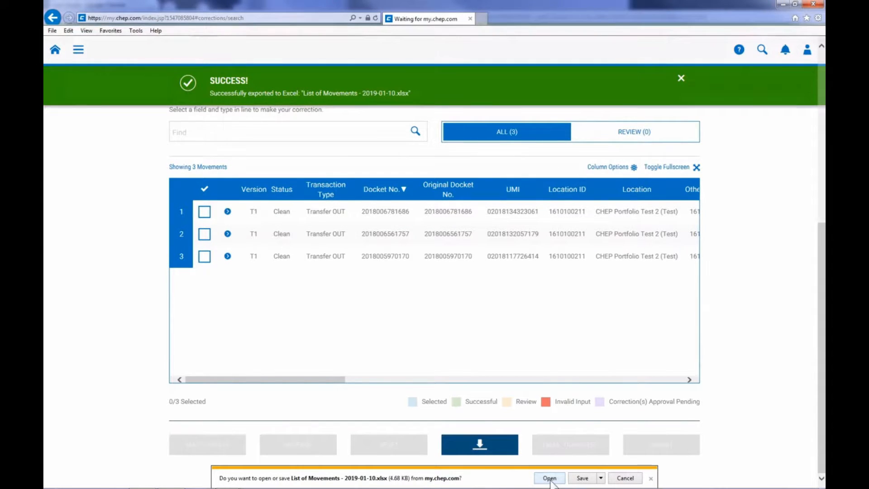
Dismiss the Excel download prompt and scroll back up to the search panel
{"action": "left_click", "coordinate": [650, 479]}
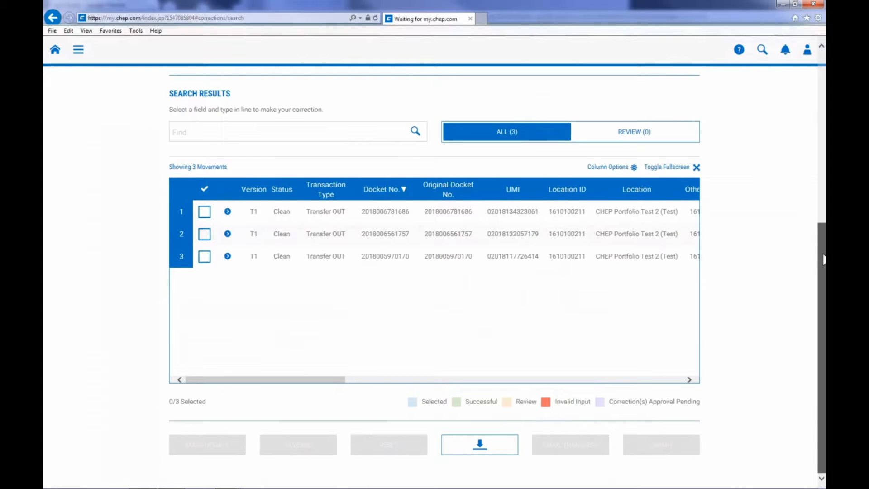
{"action": "left_click_drag", "start_coordinate": [823, 259], "coordinate": [823, 98]}
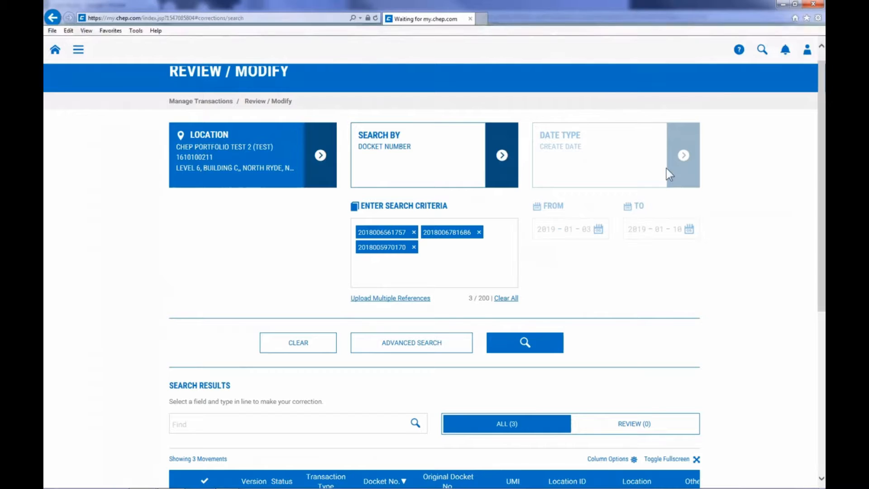
Clear the docket search and switch the date type to Shipment Date
{"action": "left_click", "coordinate": [327, 343]}
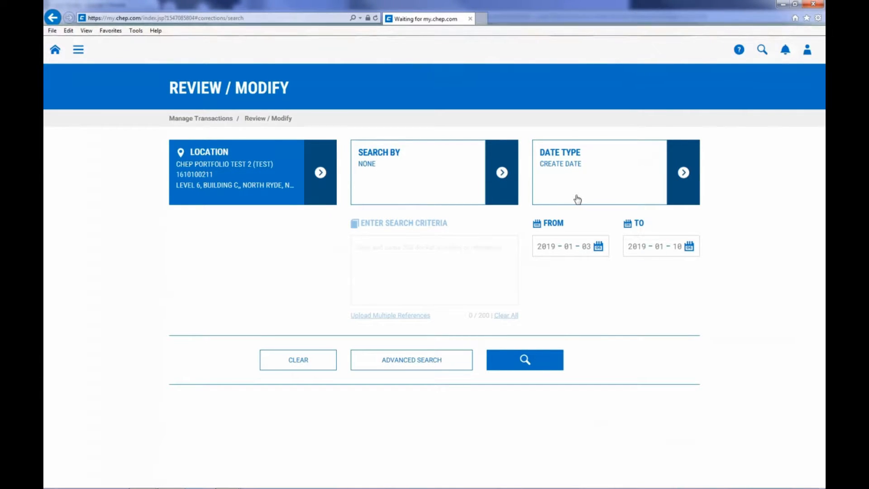
{"action": "left_click", "coordinate": [679, 178]}
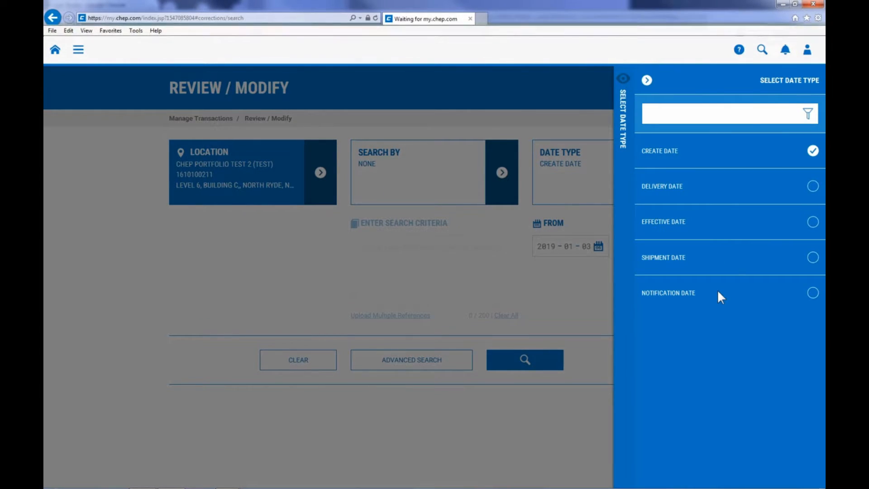
{"action": "left_click", "coordinate": [813, 258]}
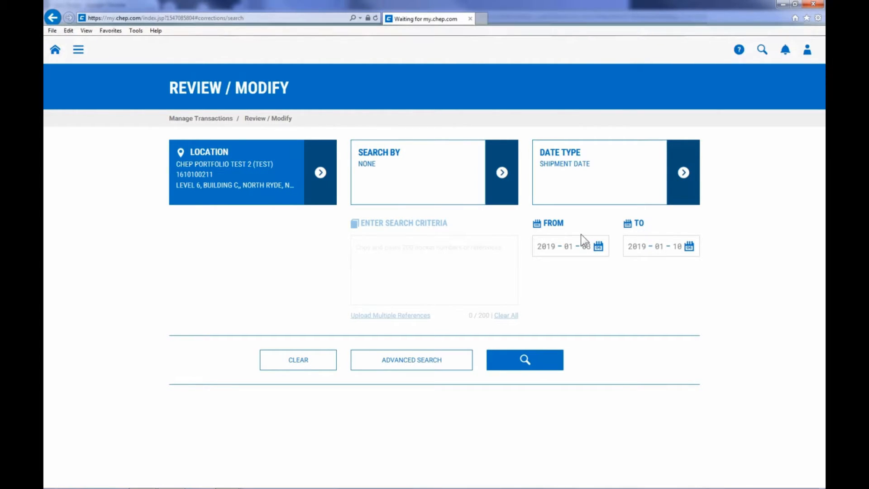
Set the Shipment Date range from 2018-10-03 to 2019-01-09
{"action": "left_click", "coordinate": [600, 248]}
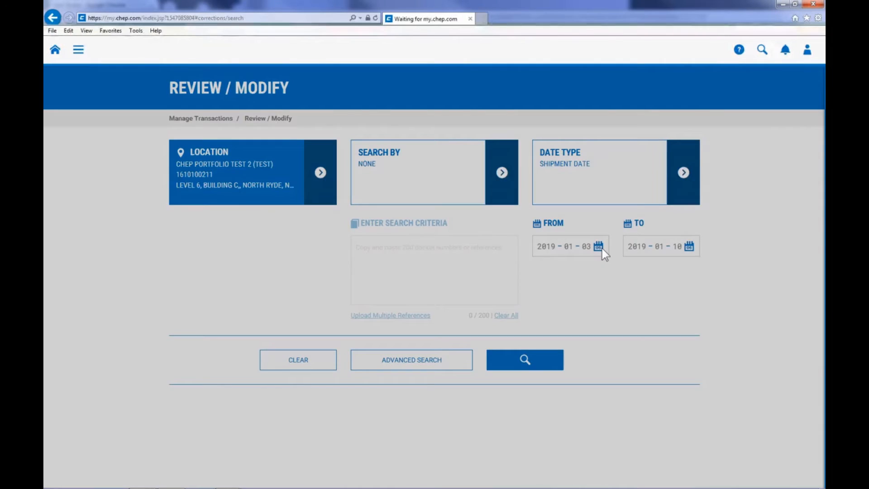
{"action": "left_click", "coordinate": [652, 118]}
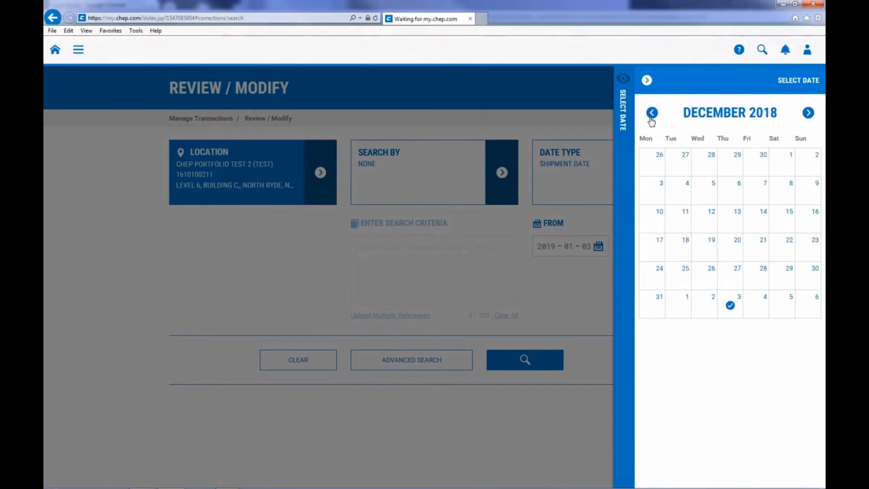
{"action": "left_click", "coordinate": [651, 119]}
{"action": "left_click", "coordinate": [652, 120]}
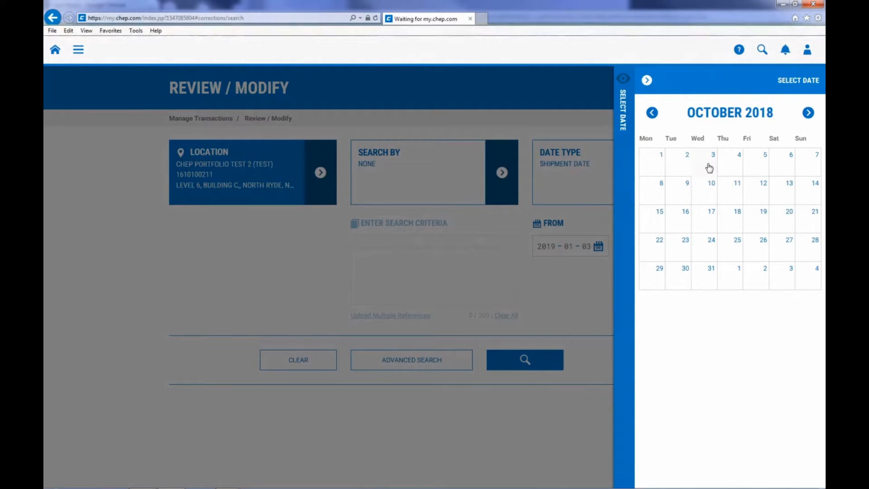
{"action": "left_click", "coordinate": [709, 168]}
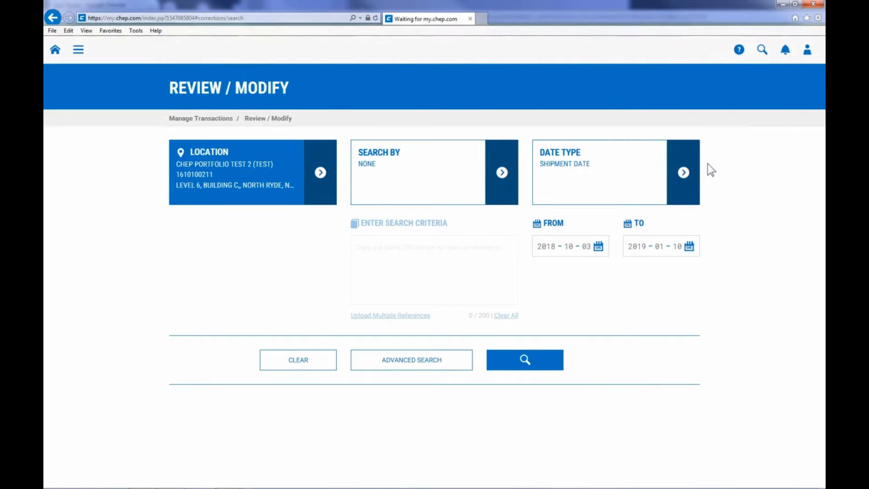
{"action": "left_click", "coordinate": [688, 247]}
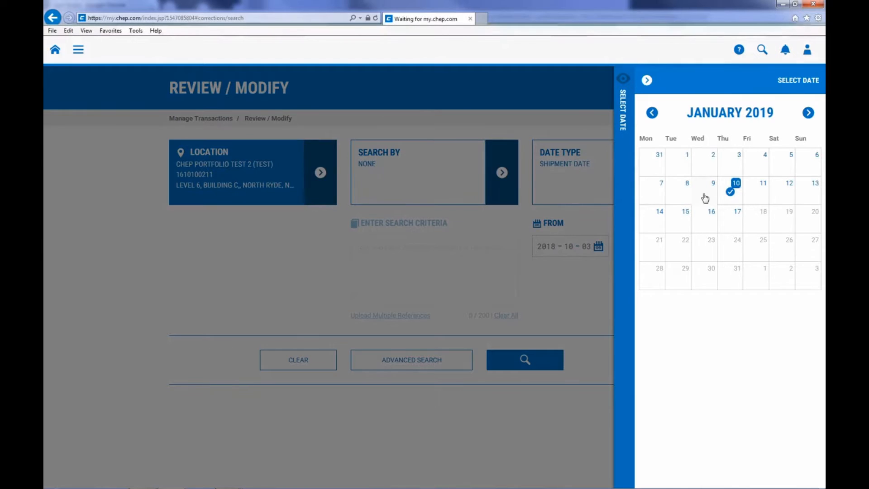
{"action": "left_click", "coordinate": [704, 198]}
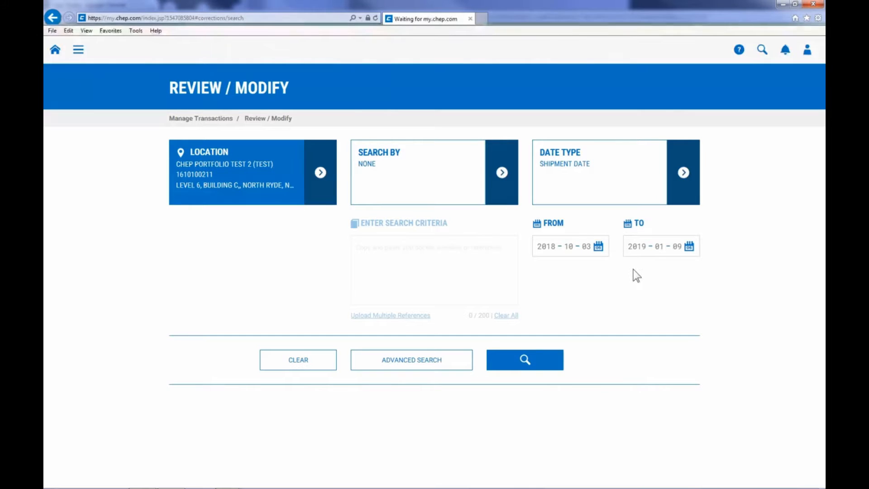
Run the date-range search and browse the 24 resulting movements across the results table
{"action": "left_click", "coordinate": [559, 365]}
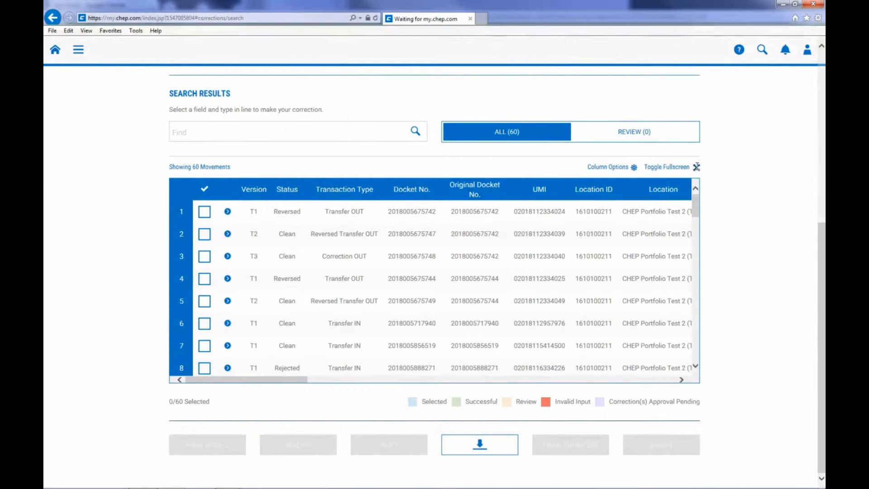
{"action": "left_click", "coordinate": [697, 167]}
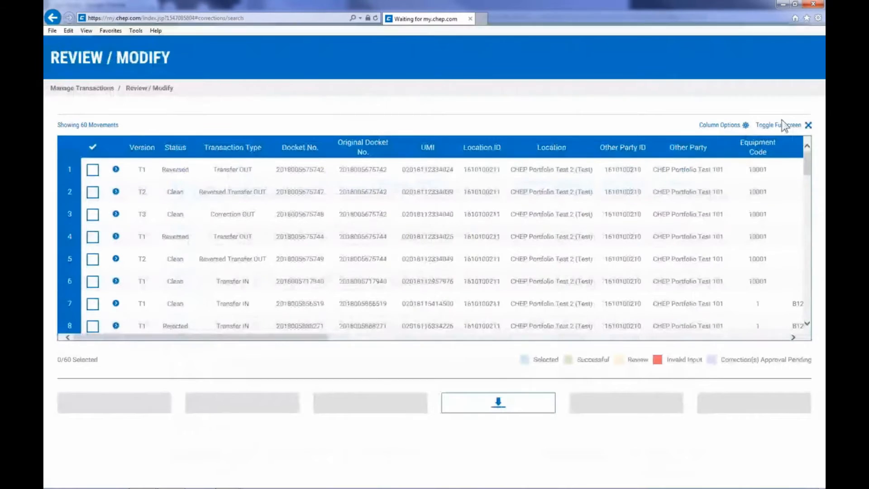
{"action": "left_click", "coordinate": [808, 125]}
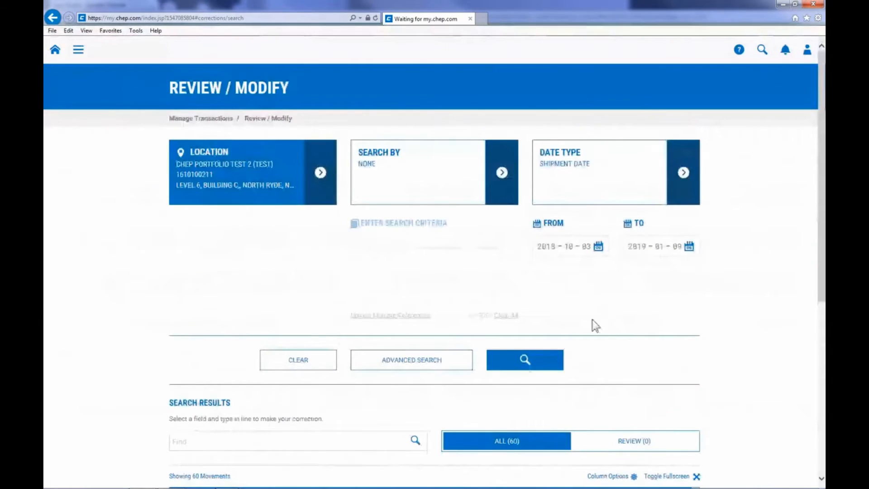
{"action": "scroll", "coordinate": [593, 324], "scroll_direction": "down", "scroll_amount": 6}
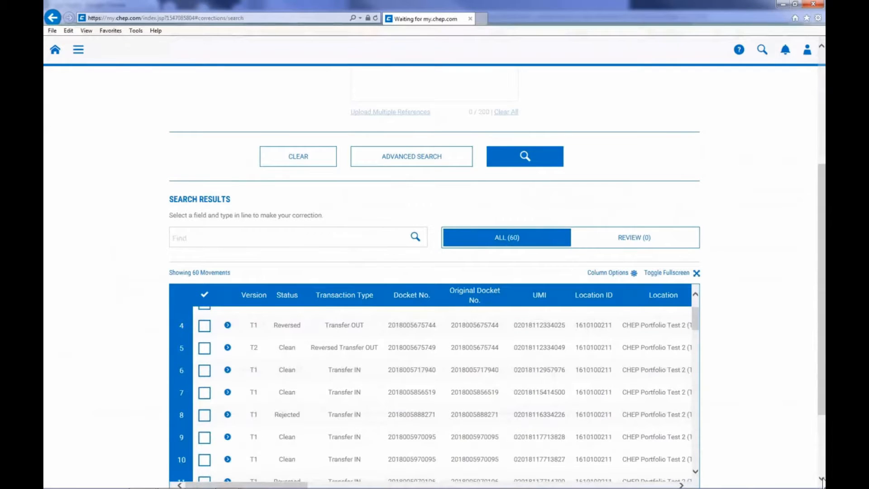
{"action": "scroll", "coordinate": [821, 480], "scroll_direction": "down", "scroll_amount": 3}
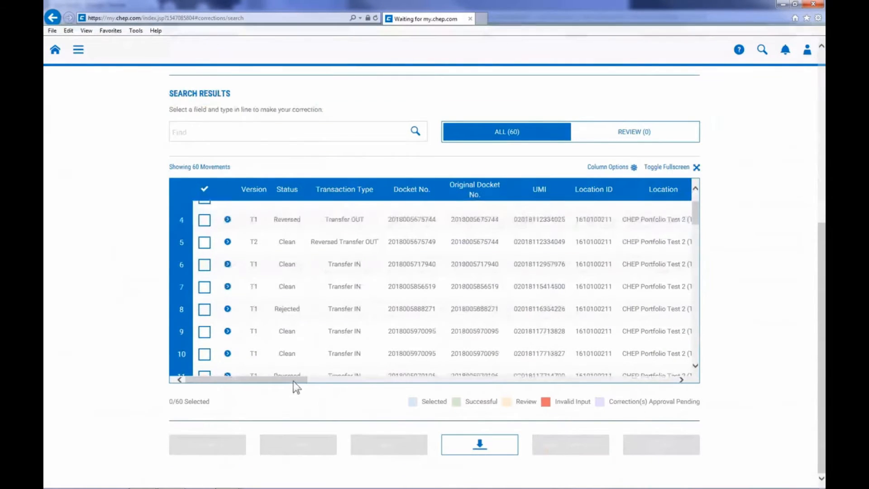
{"action": "left_click_drag", "start_coordinate": [295, 381], "coordinate": [479, 386]}
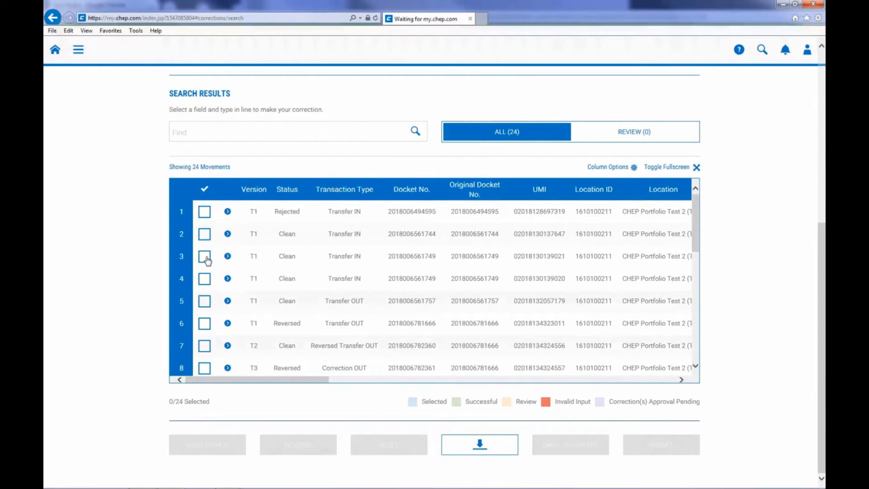
{"action": "left_click", "coordinate": [206, 258]}
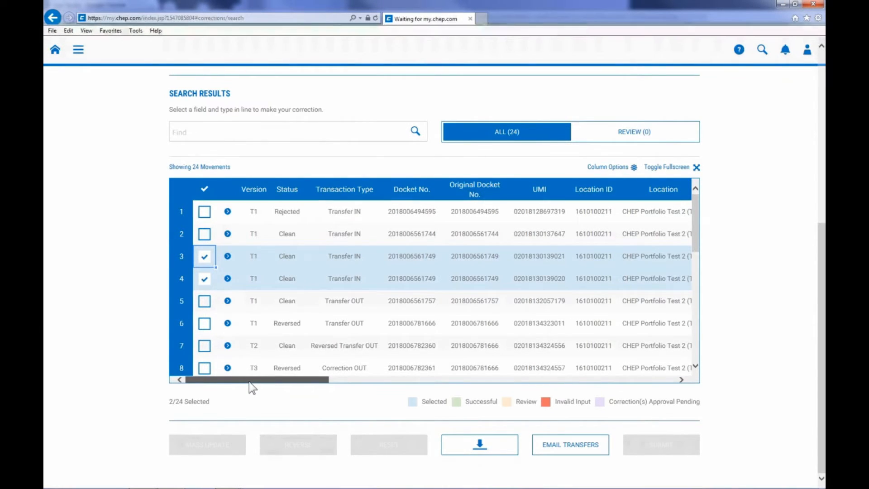
{"action": "left_click_drag", "start_coordinate": [249, 382], "coordinate": [532, 379]}
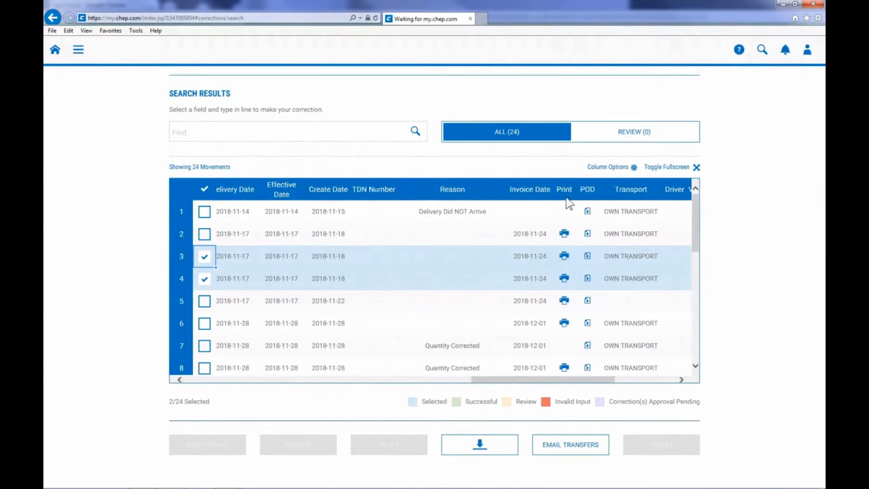
{"action": "left_click", "coordinate": [564, 256]}
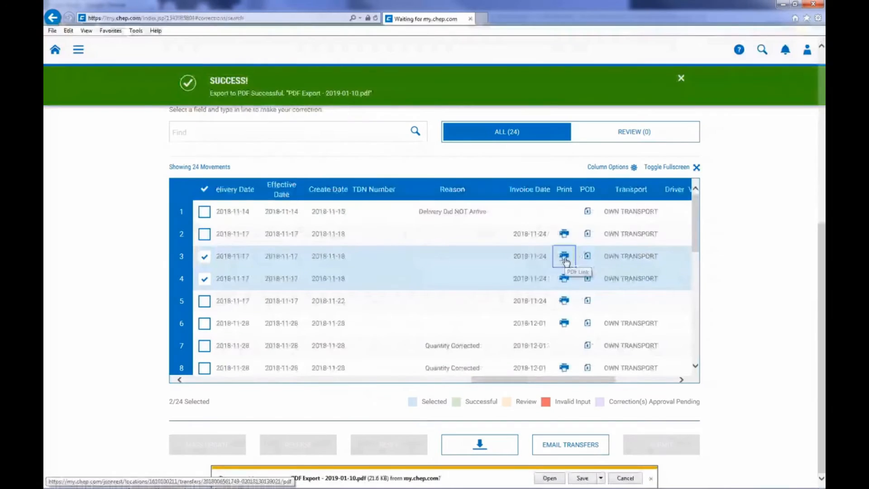
{"action": "left_click", "coordinate": [550, 477]}
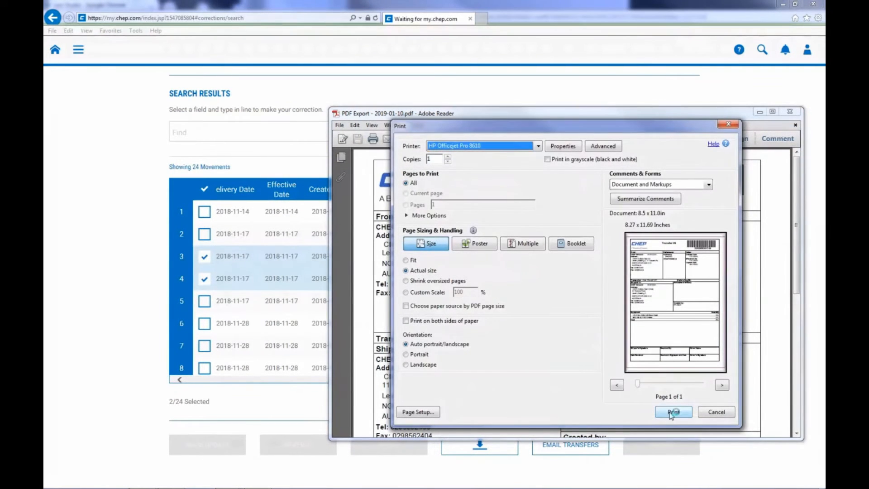
Print the exported transfer PDF, then close Adobe Reader
{"action": "left_click", "coordinate": [673, 412]}
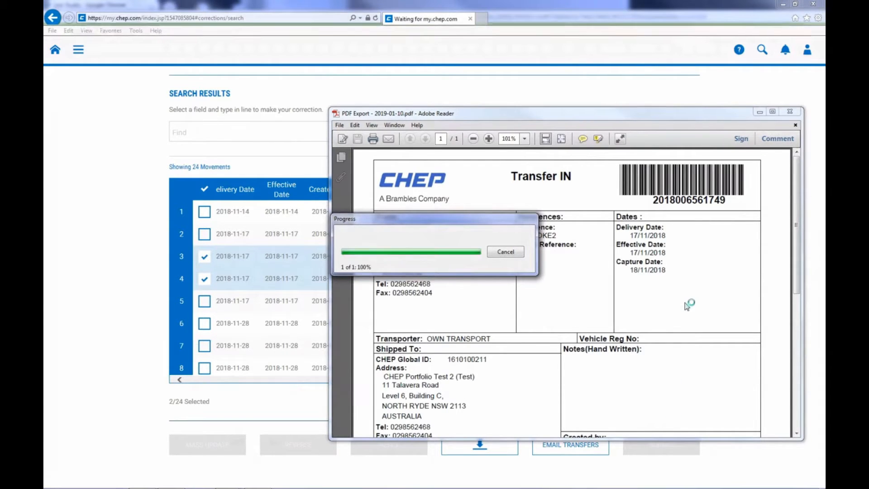
{"action": "left_click", "coordinate": [789, 113]}
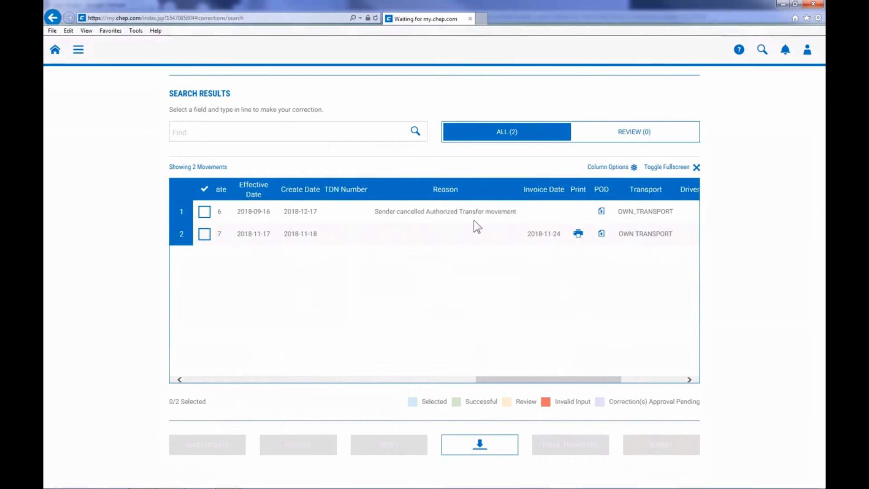
Clear the previous search, set the start date to 30 October 2018, and show the advanced filters
{"action": "scroll", "coordinate": [474, 221], "scroll_direction": "up", "scroll_amount": 5}
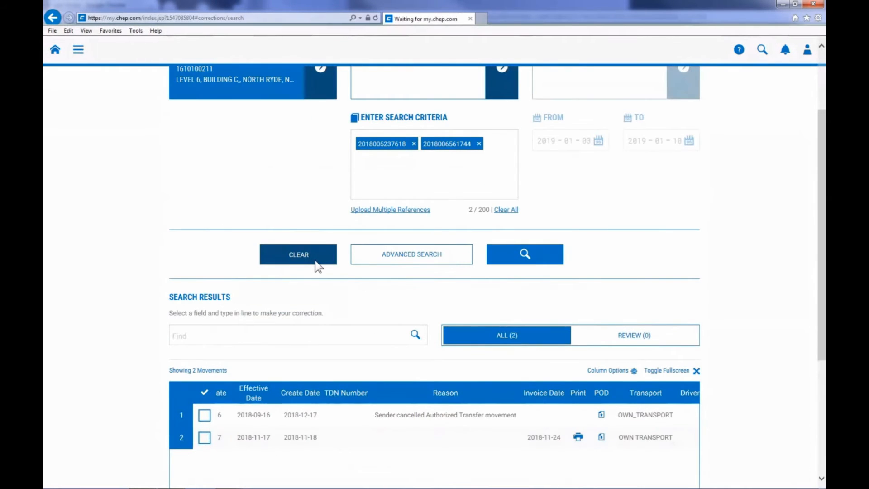
{"action": "left_click", "coordinate": [316, 261]}
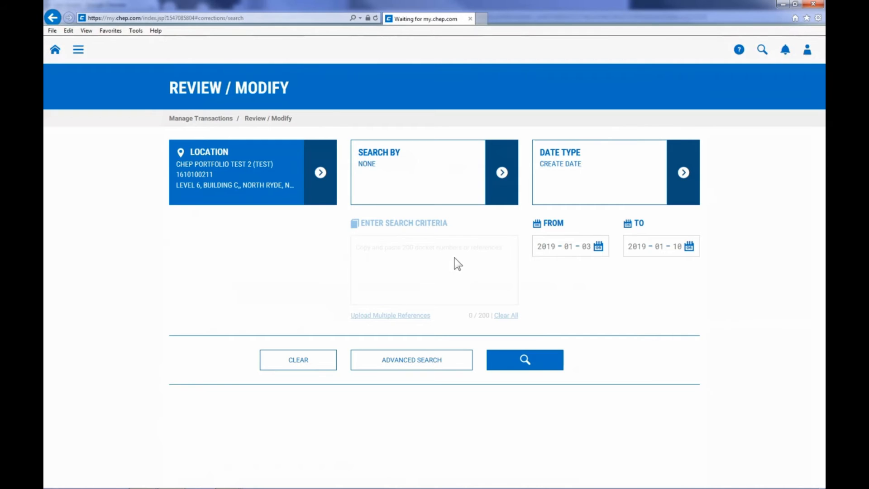
{"action": "left_click", "coordinate": [601, 249]}
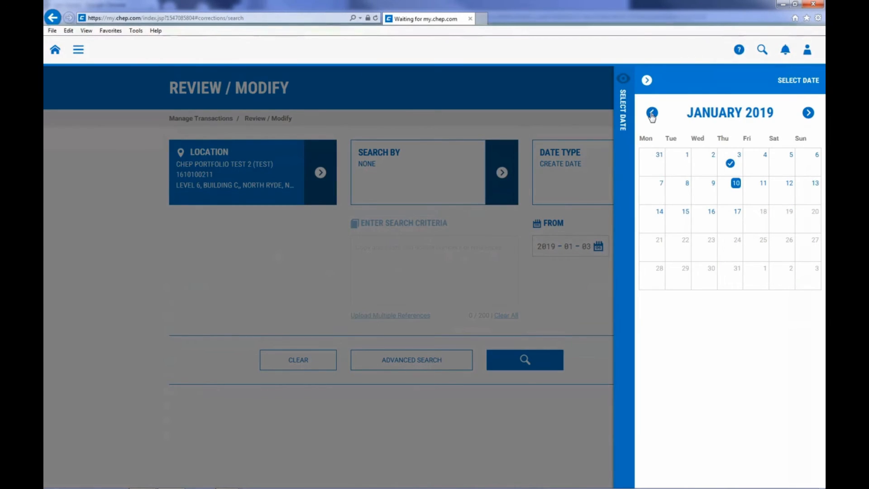
{"action": "left_click", "coordinate": [652, 113]}
{"action": "left_click", "coordinate": [652, 113]}
{"action": "left_click", "coordinate": [679, 164]}
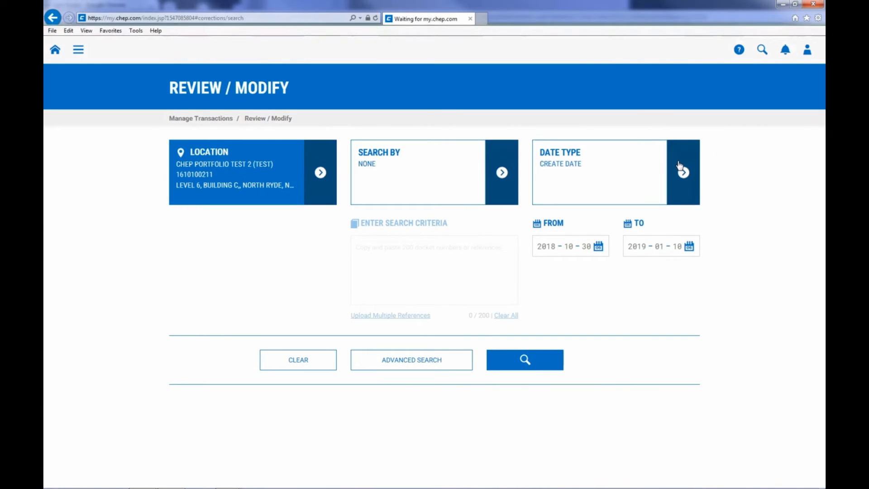
{"action": "left_click", "coordinate": [447, 365]}
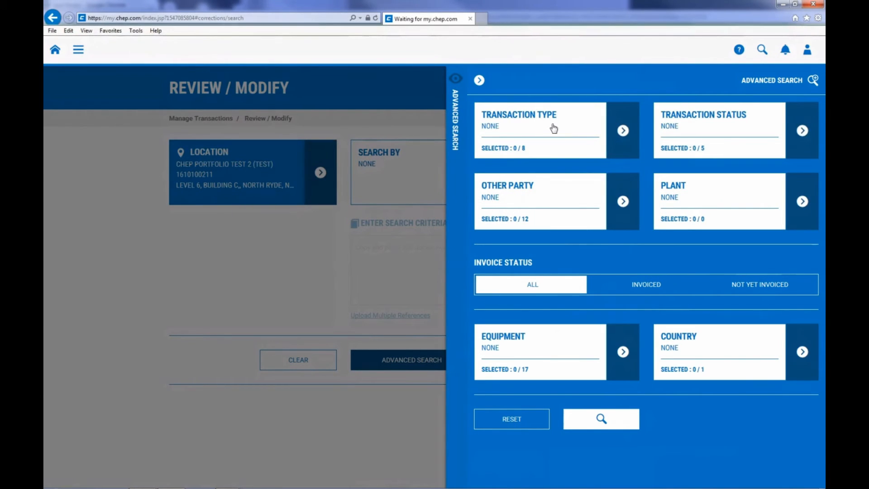
Set the Transaction Type filter to Transfer Out
{"action": "left_click", "coordinate": [622, 131]}
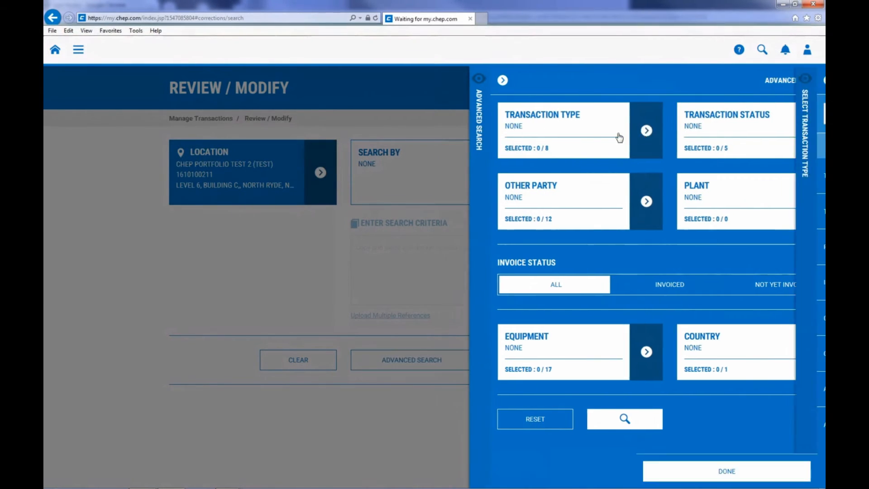
{"action": "left_click", "coordinate": [813, 176]}
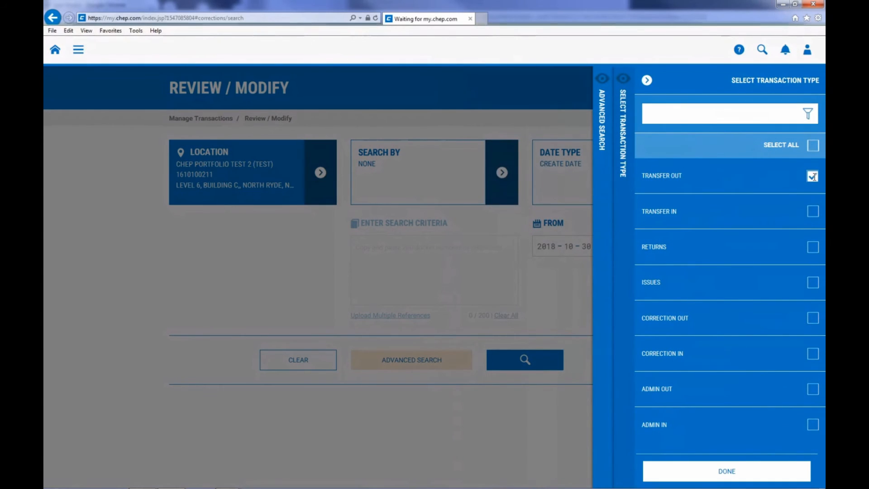
{"action": "left_click", "coordinate": [742, 473]}
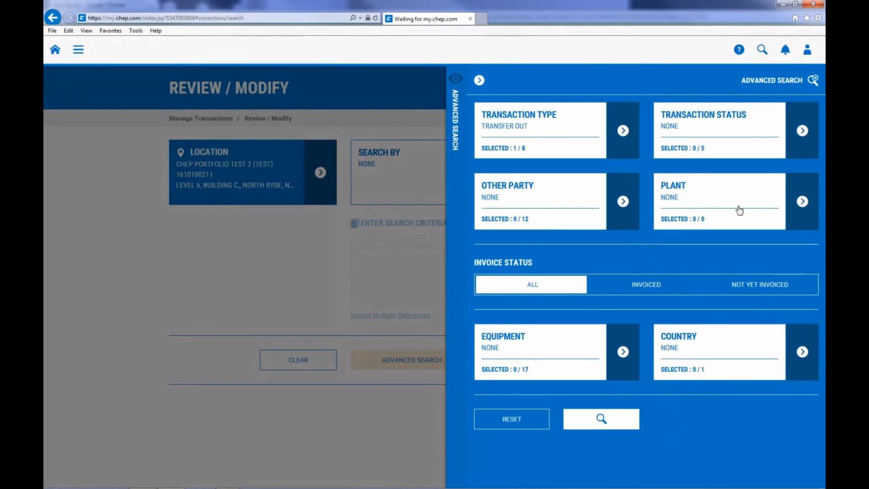
Set the Transaction Status filter to Clean and run the advanced search
{"action": "left_click", "coordinate": [802, 130]}
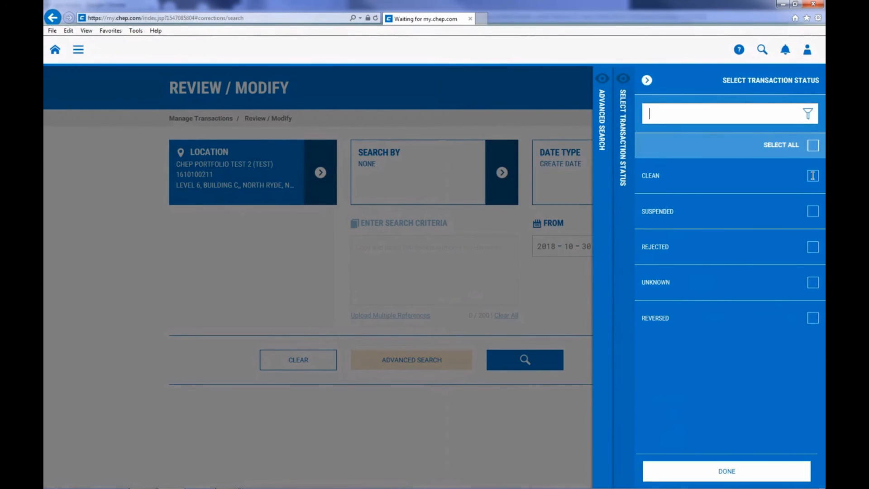
{"action": "left_click", "coordinate": [813, 176]}
{"action": "left_click", "coordinate": [706, 471]}
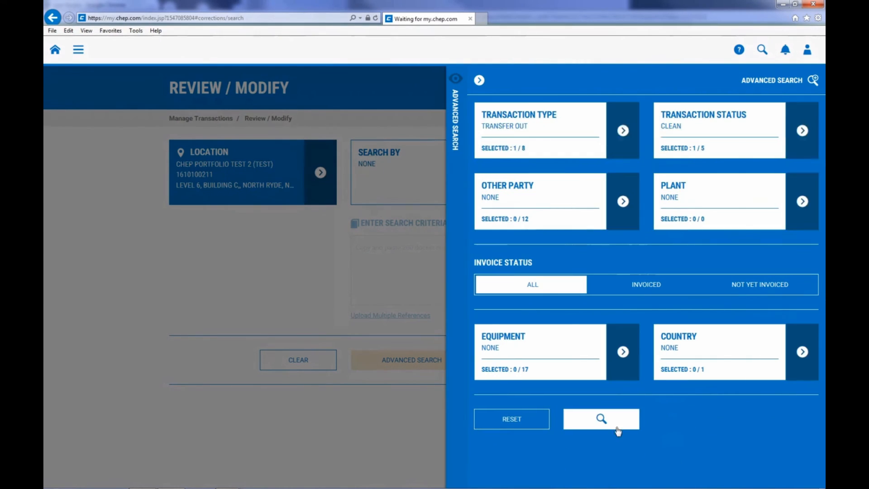
{"action": "left_click", "coordinate": [606, 422]}
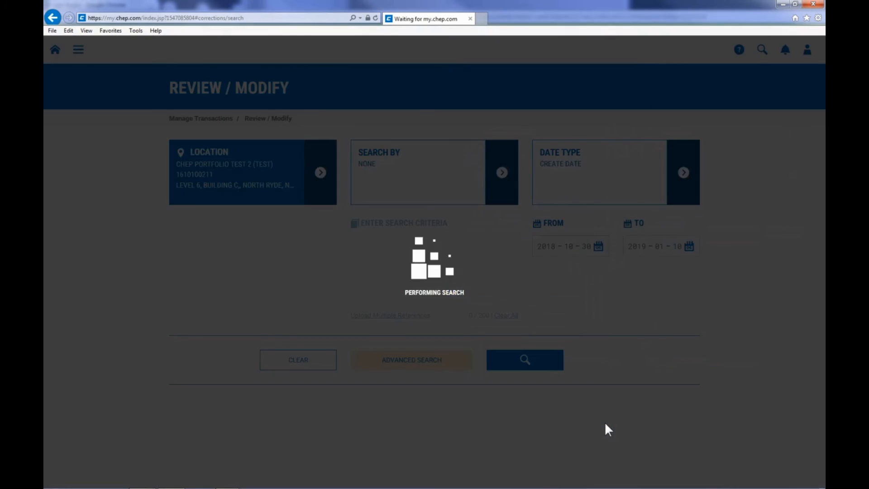